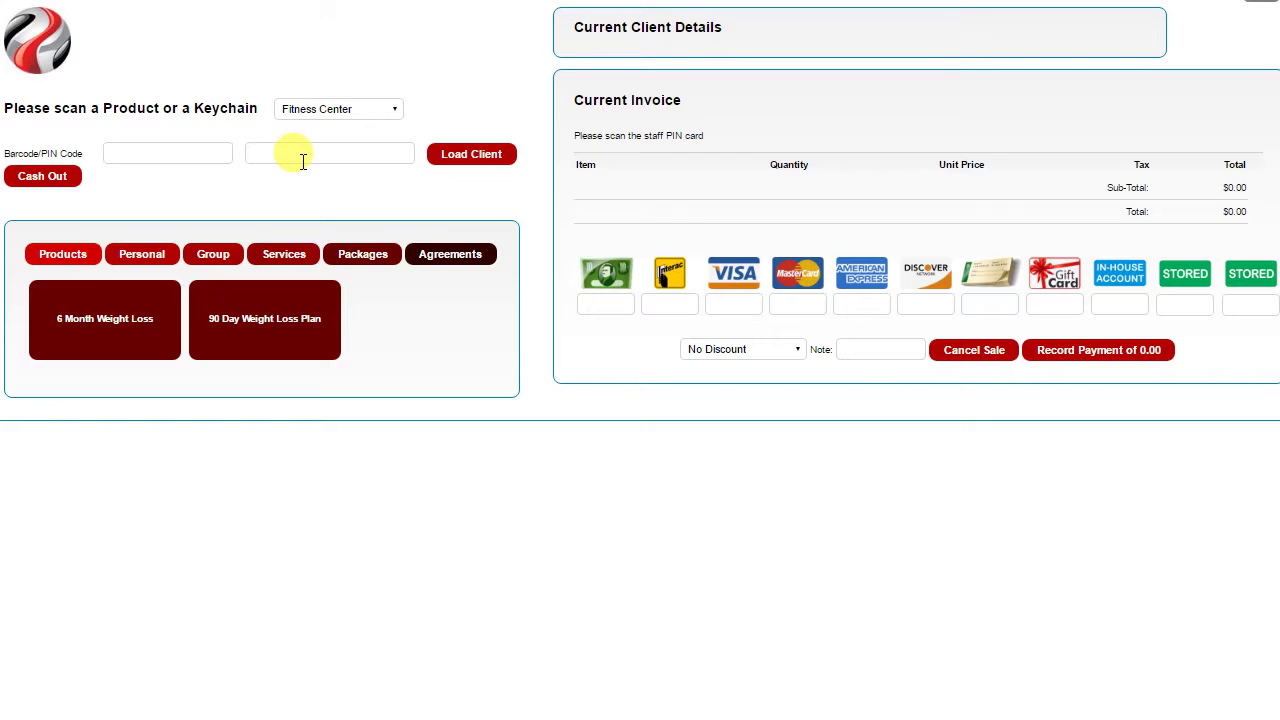
# Load the member's client record by entering their keychain code in the Barcode/PIN field
pyautogui.click(161, 150)
pyautogui.write('1')
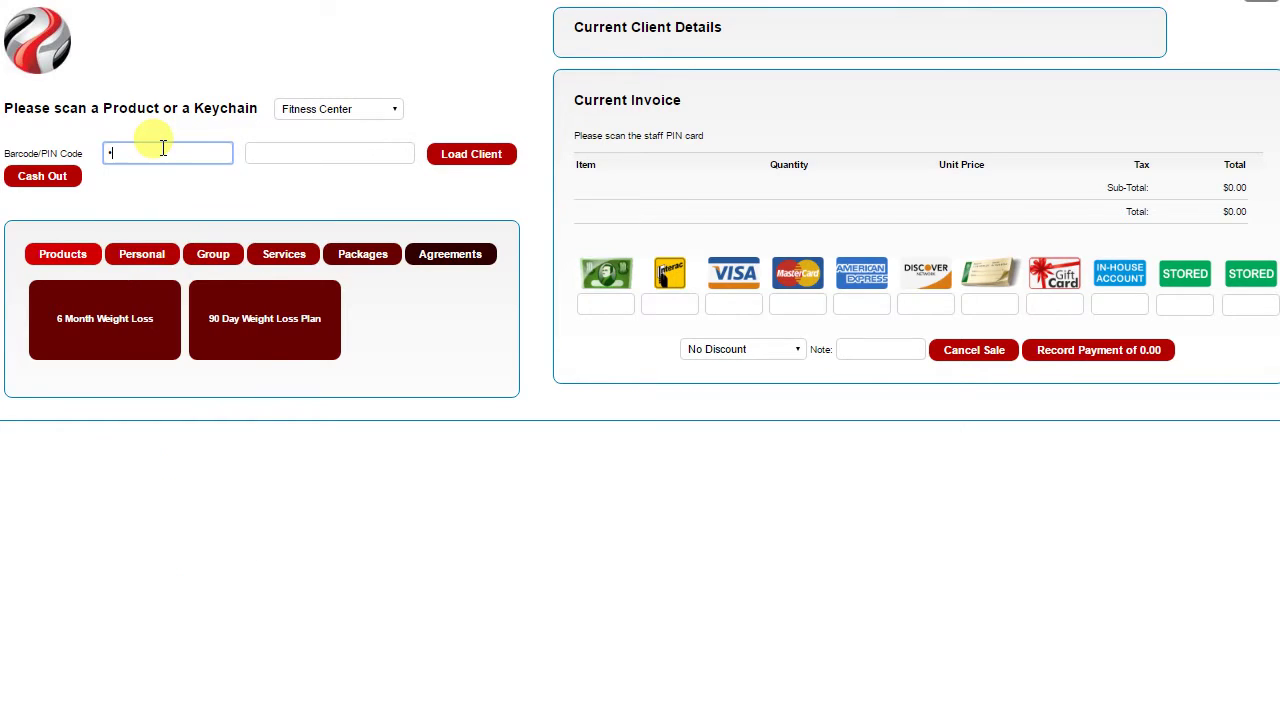
pyautogui.press('Return')
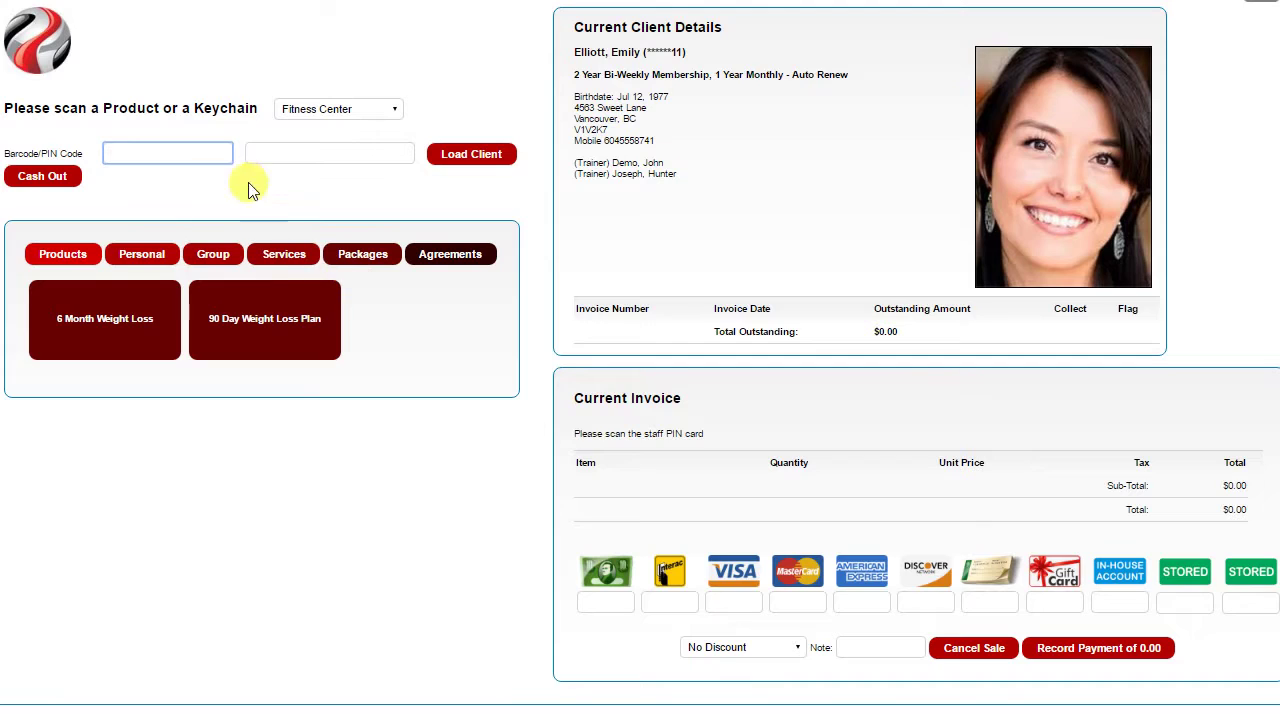
# Search clients by partial name and load the matching member who owes $50.23
pyautogui.click(287, 155)
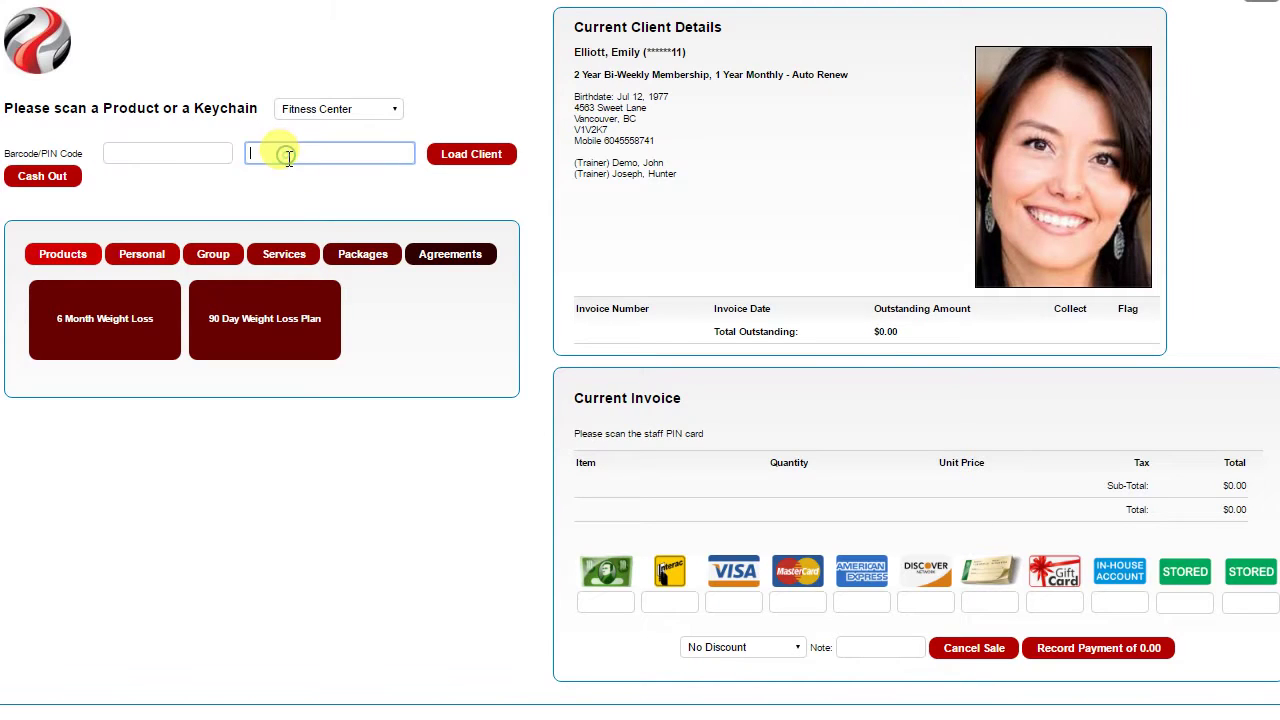
pyautogui.write('john')
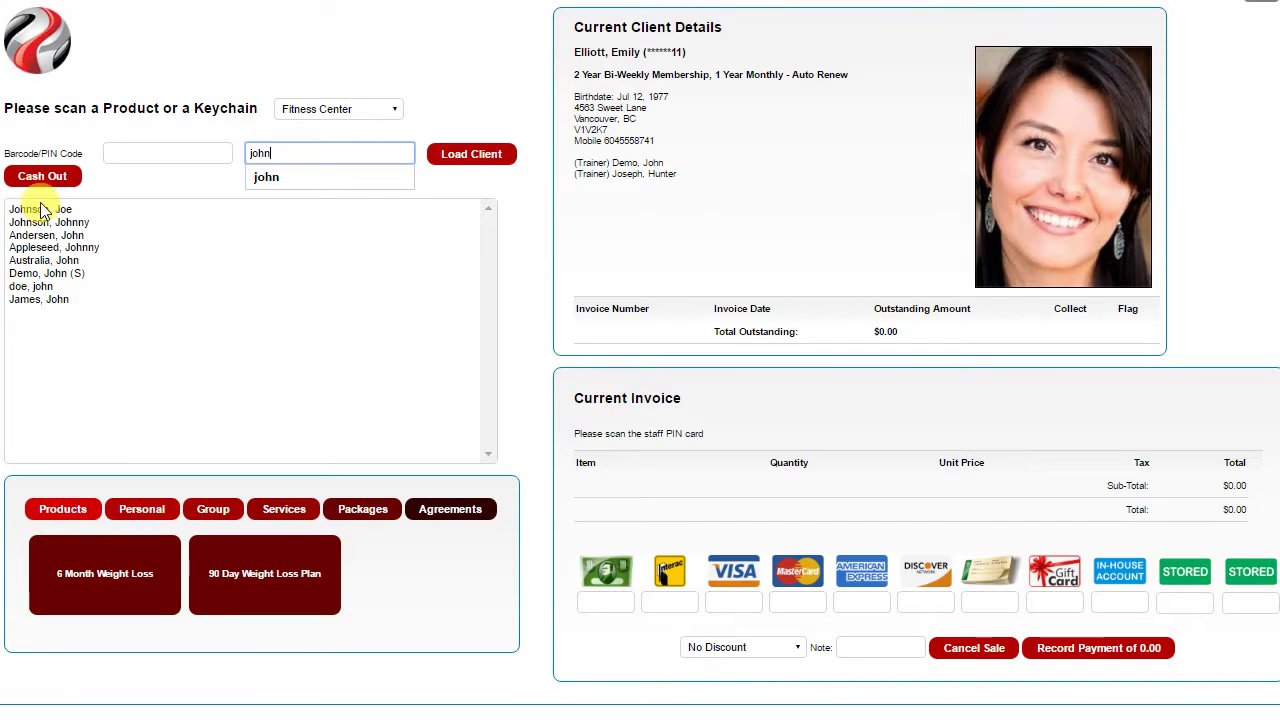
pyautogui.click(36, 250)
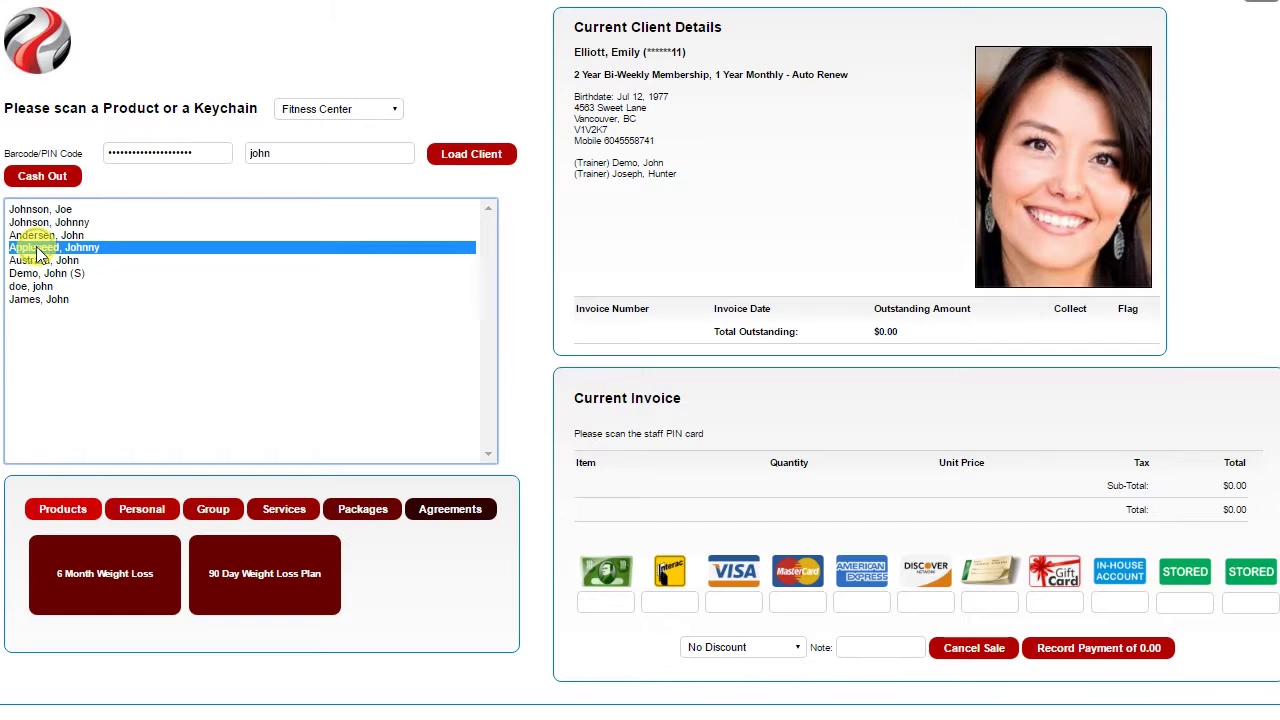
pyautogui.click(473, 156)
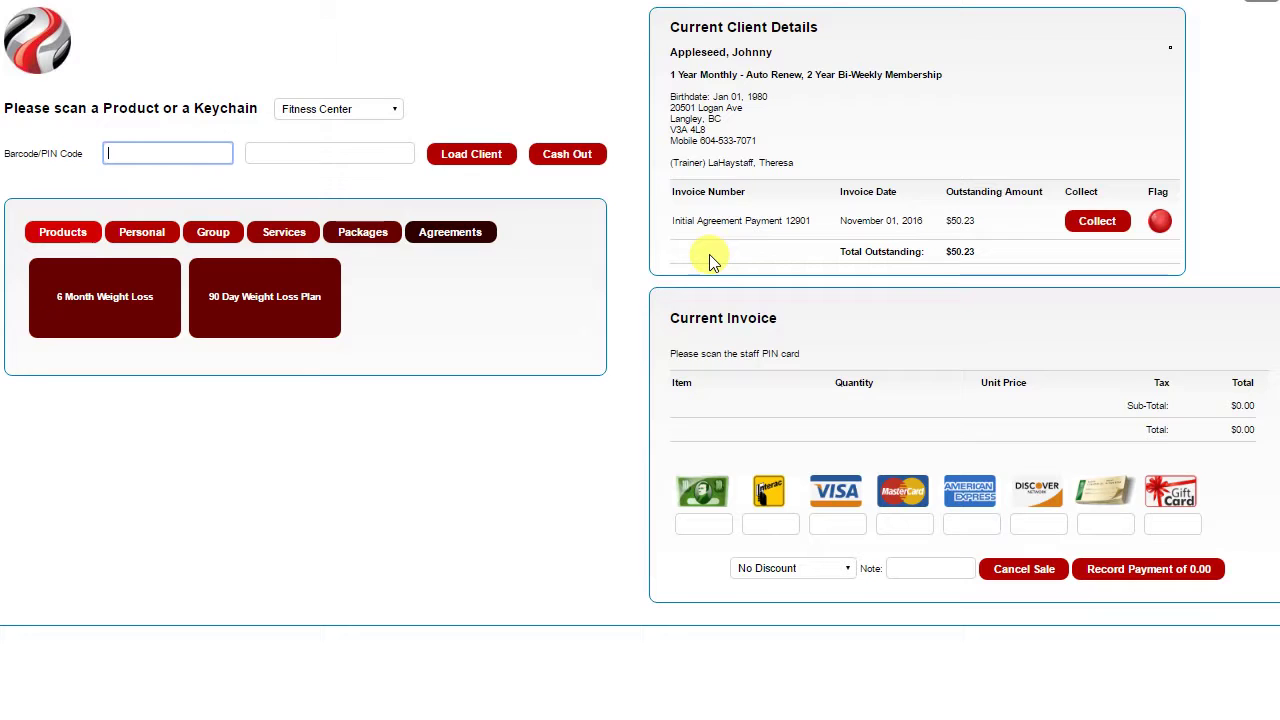
# Add the $50.23 overdue agreement payment and a 350 ml Water ($2.10) to the invoice
pyautogui.click(1112, 229)
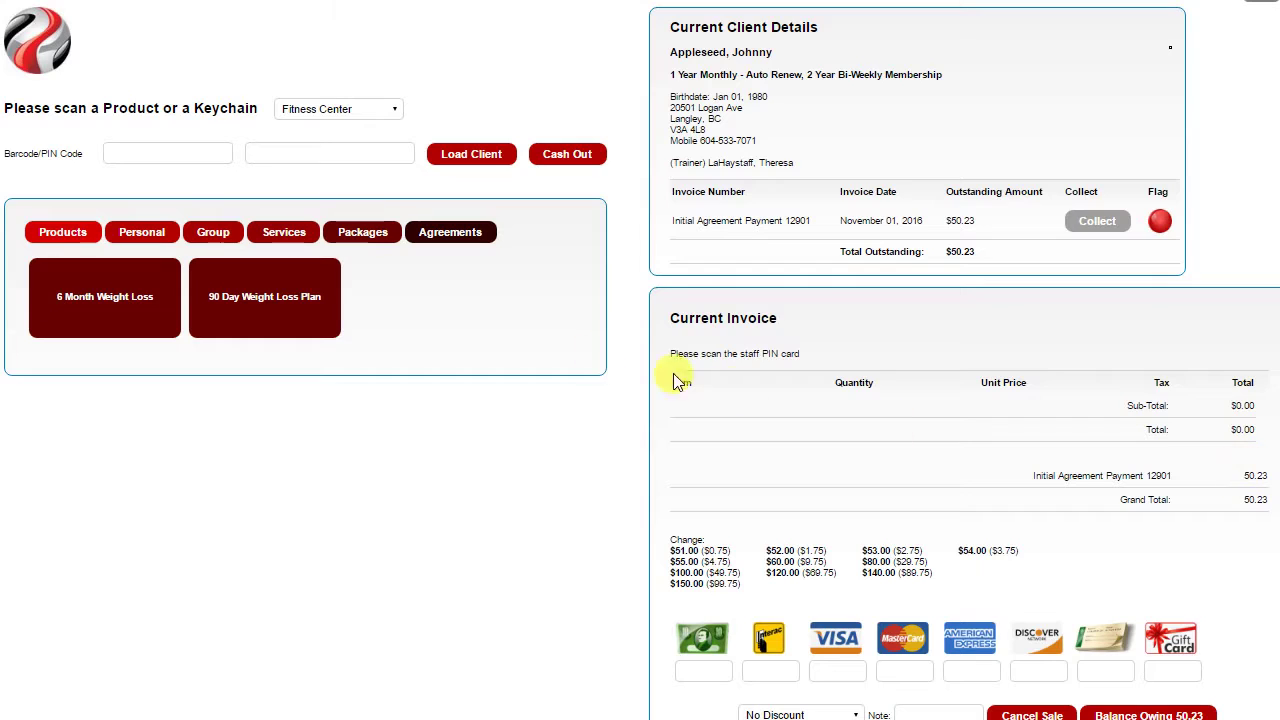
pyautogui.click(67, 229)
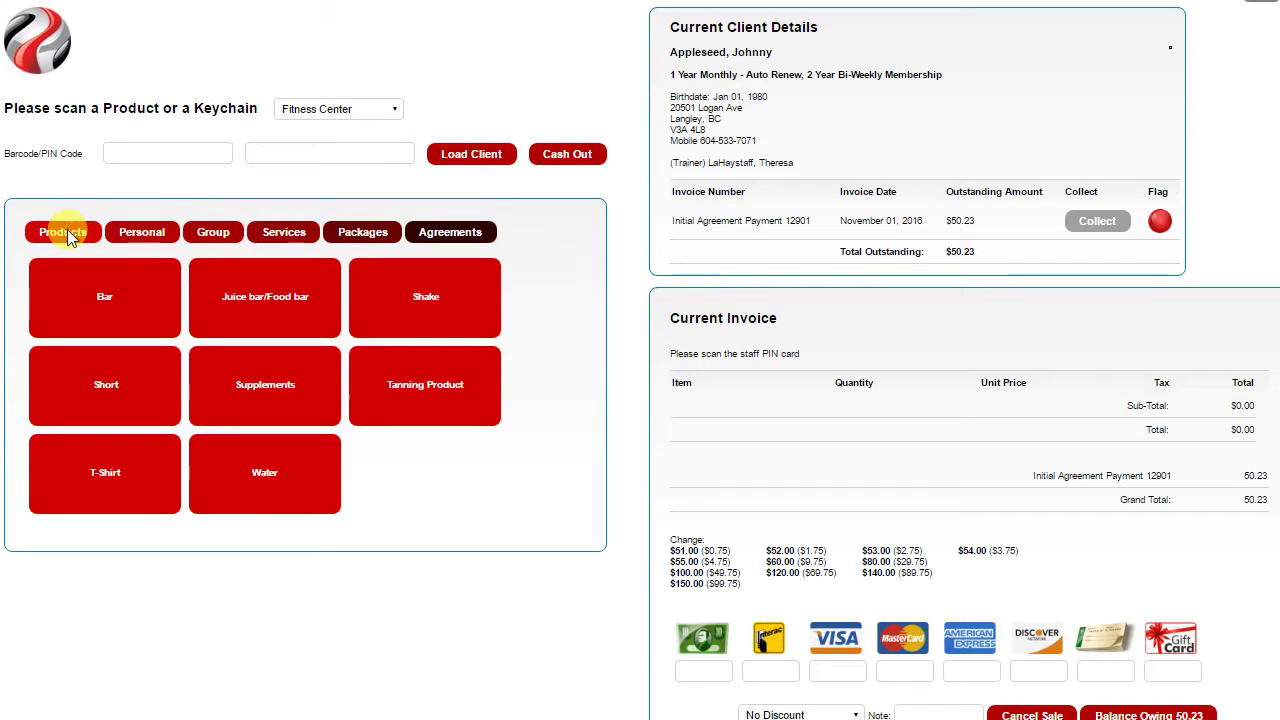
pyautogui.click(110, 279)
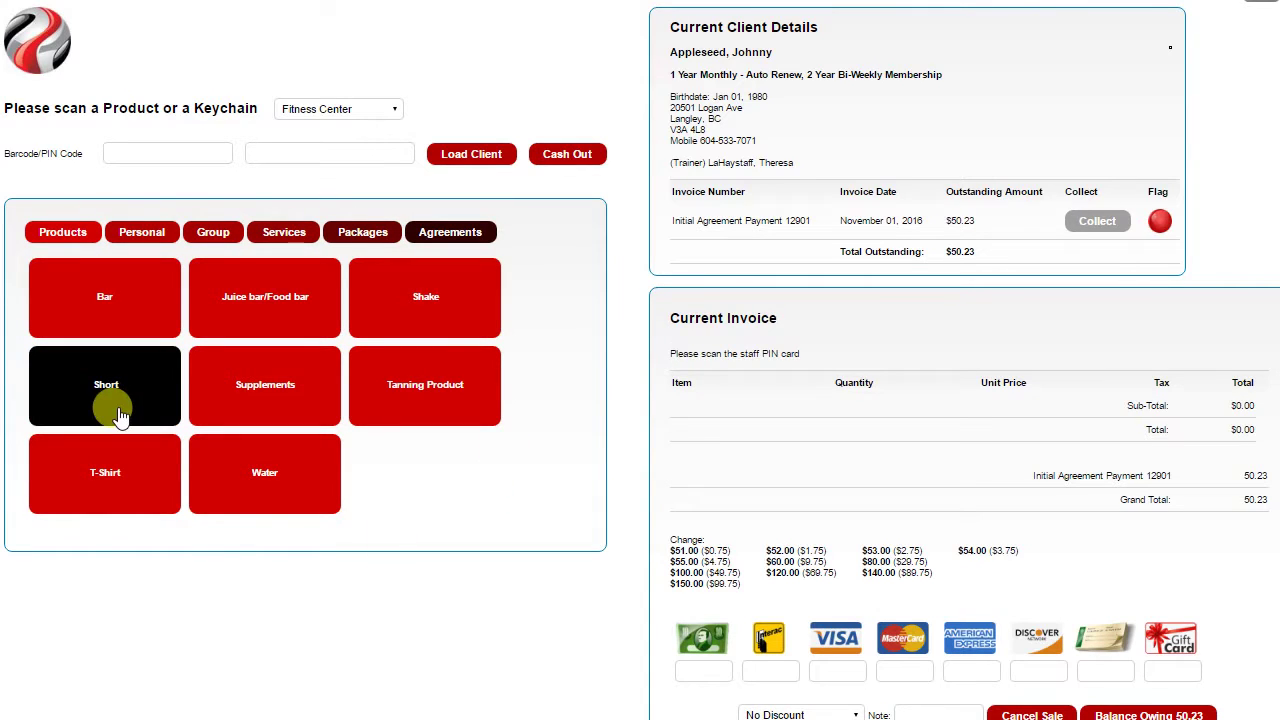
pyautogui.click(264, 477)
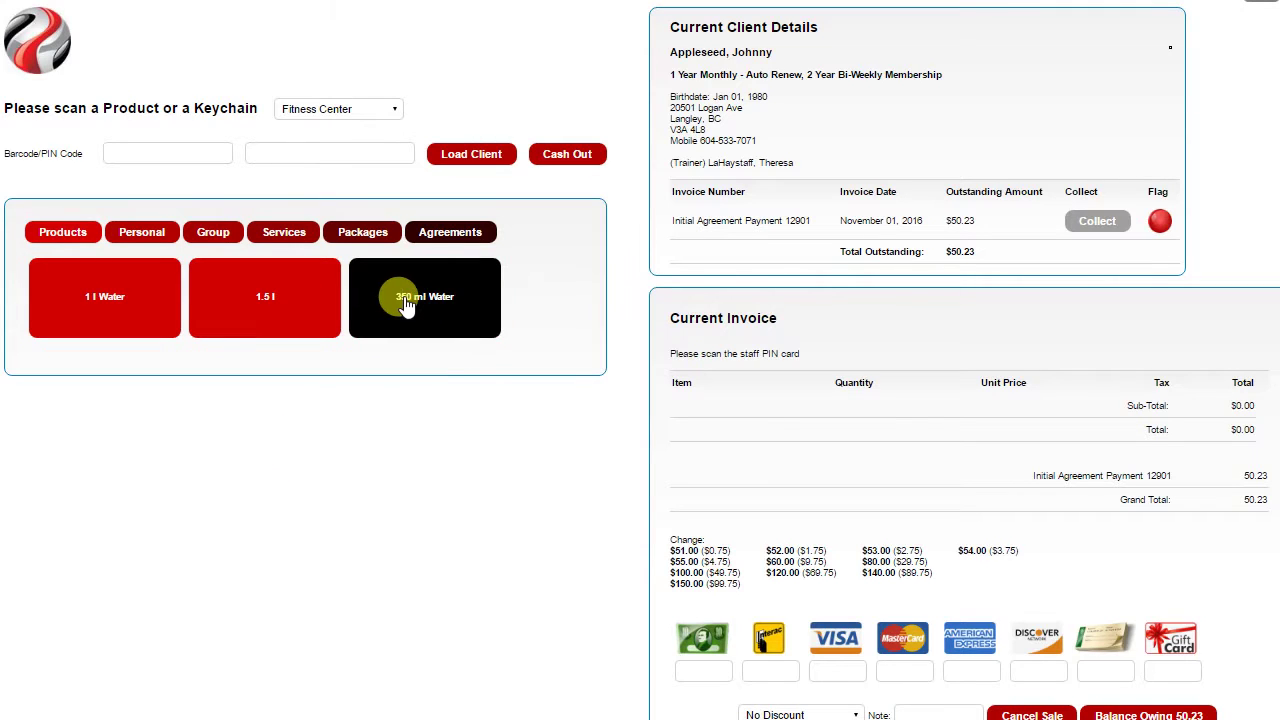
pyautogui.click(404, 296)
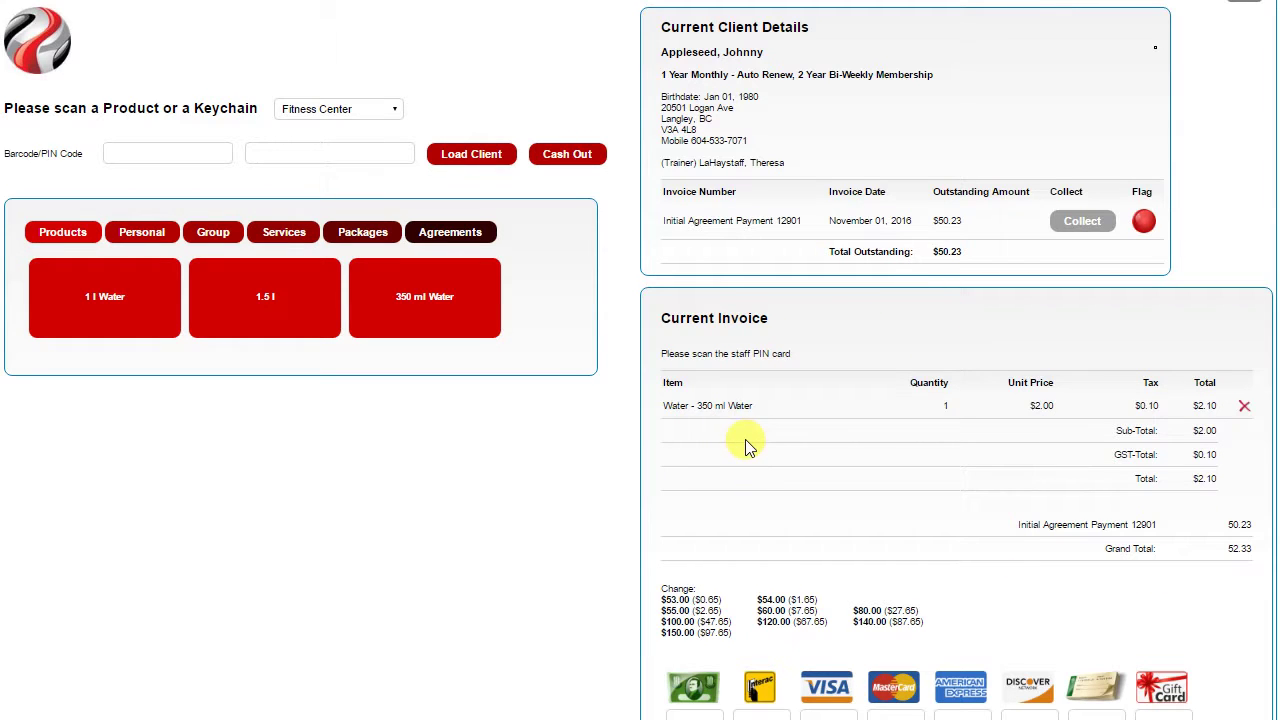
# Add the 90 Day Weight Loss Plan from the Weight Loss packages to the invoice
pyautogui.click(365, 232)
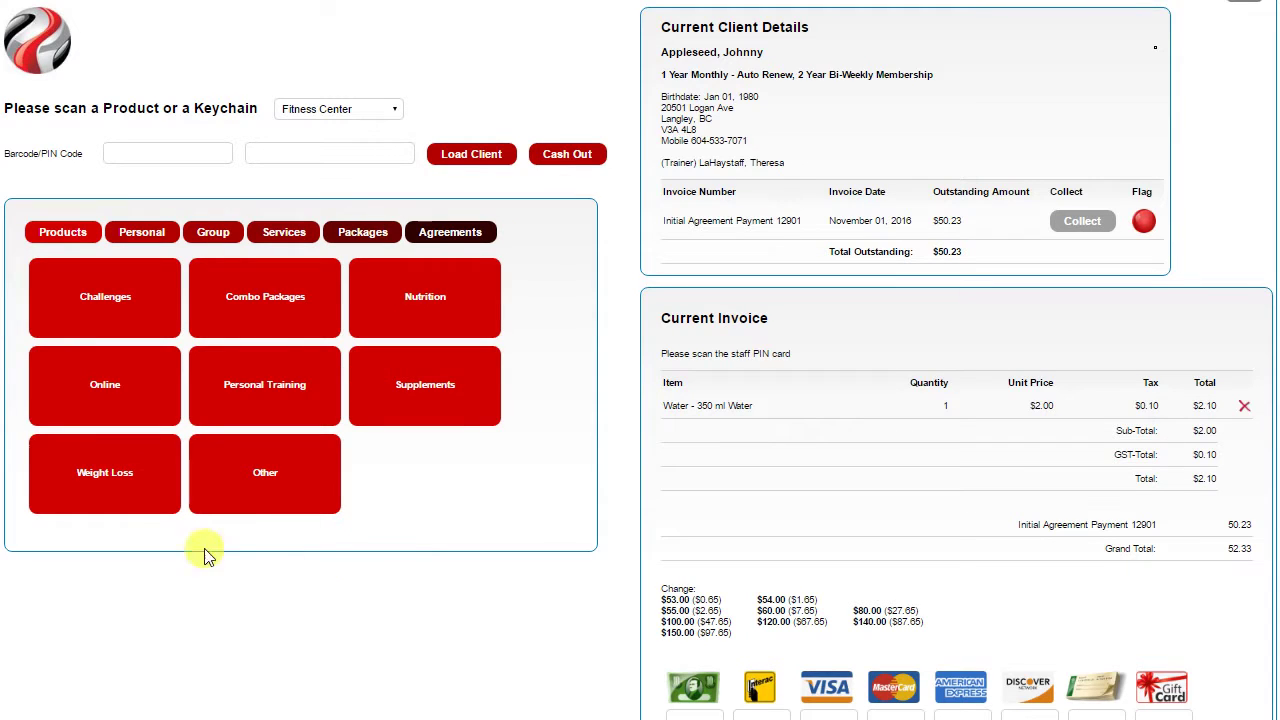
pyautogui.click(89, 486)
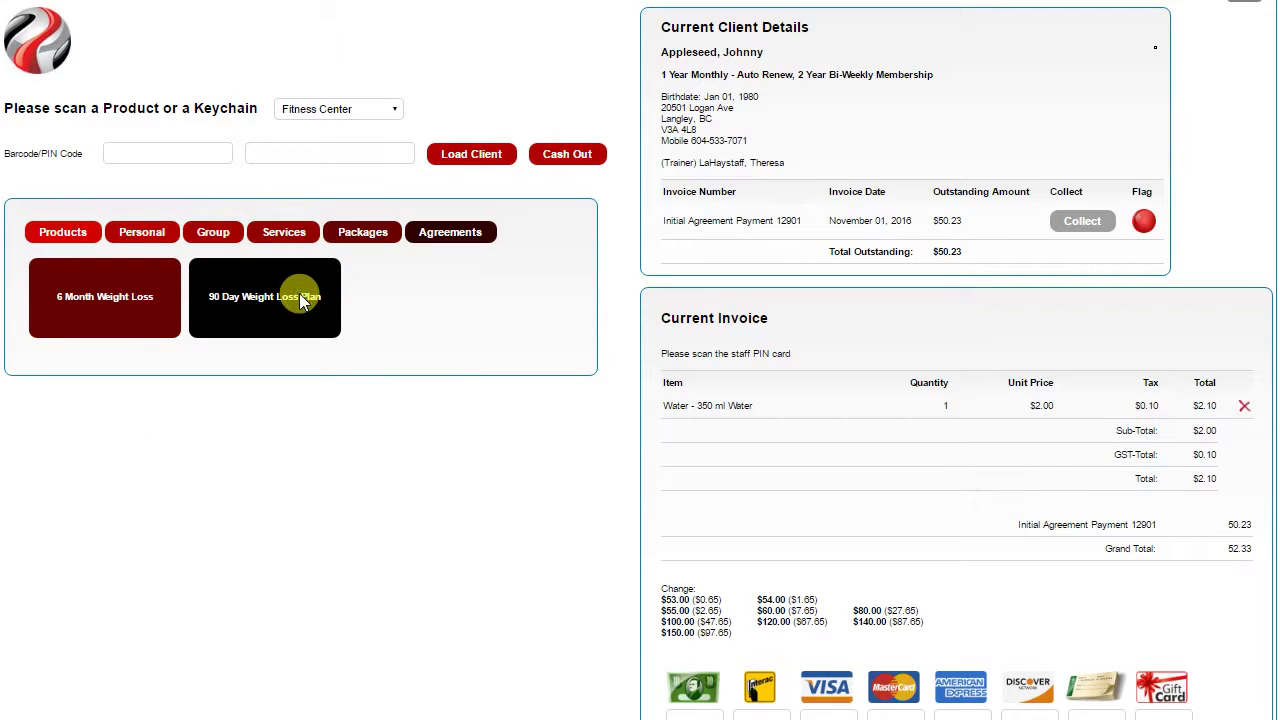
pyautogui.click(330, 325)
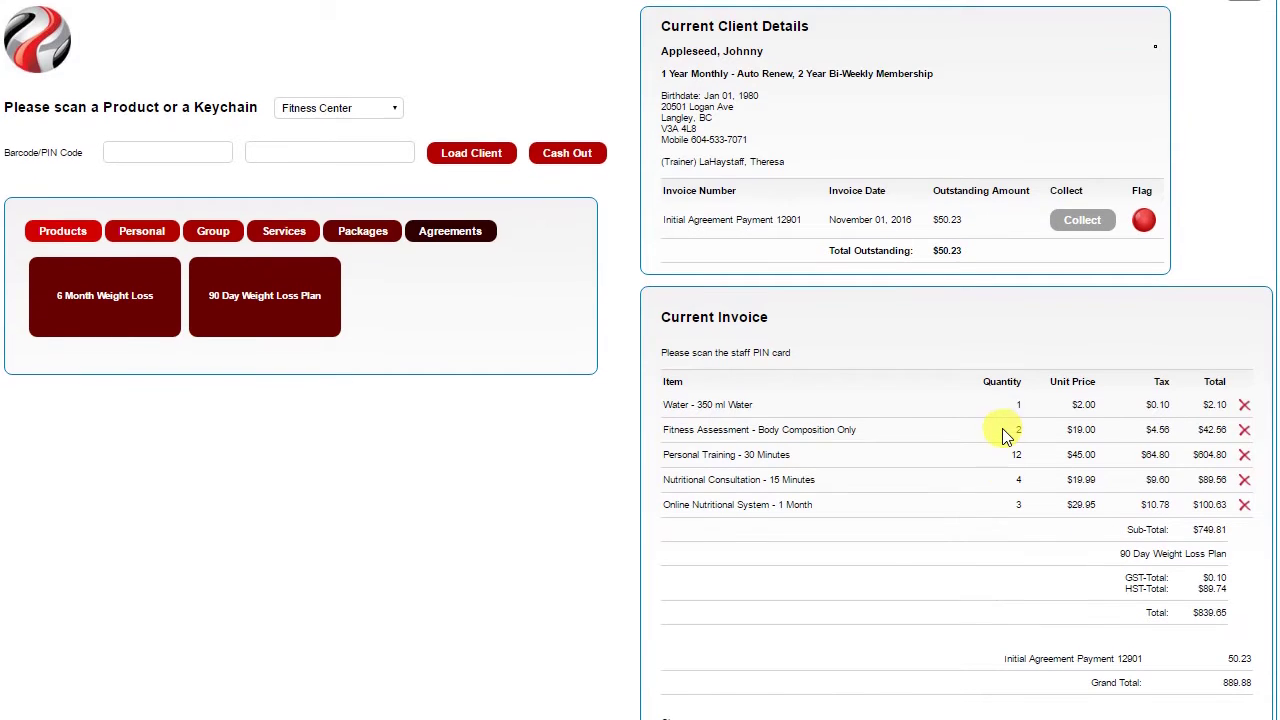
pyautogui.scroll(-3, 1005, 435)
# Enter the staff PIN in the Barcode/PIN field so the invoice records the seller
pyautogui.scroll(2, 1005, 435)
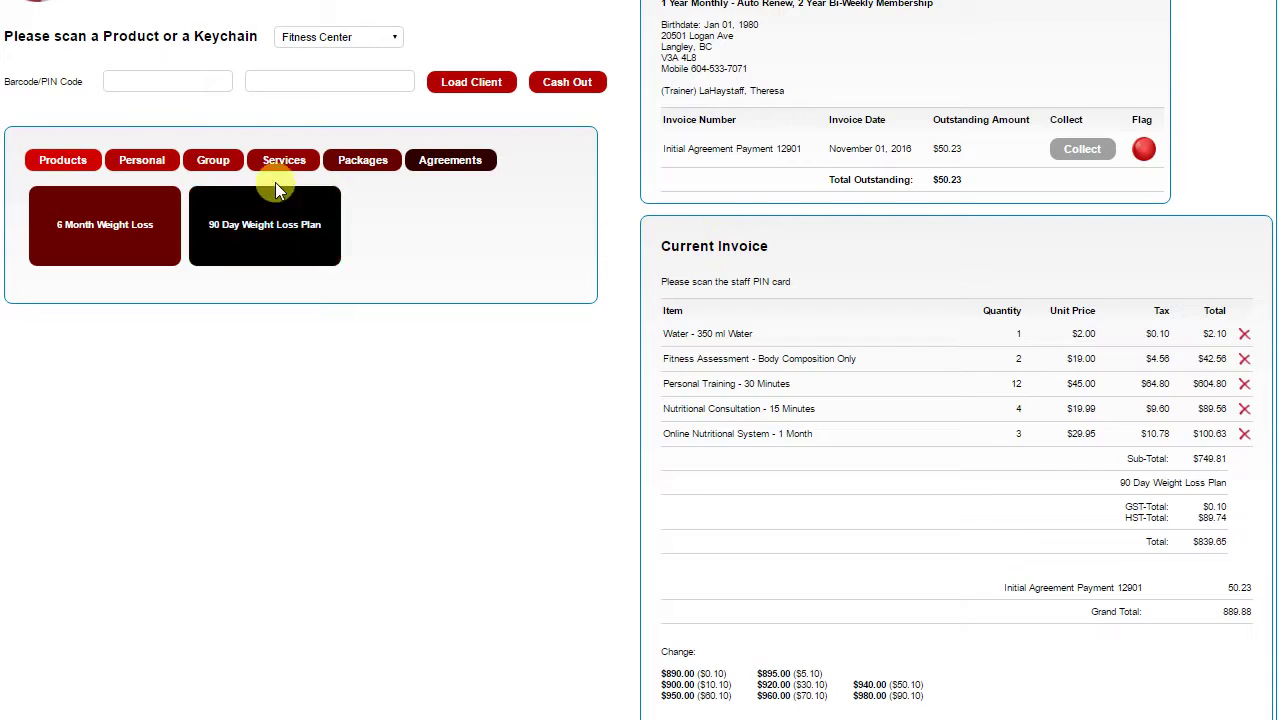
pyautogui.click(123, 79)
pyautogui.press('Escape')
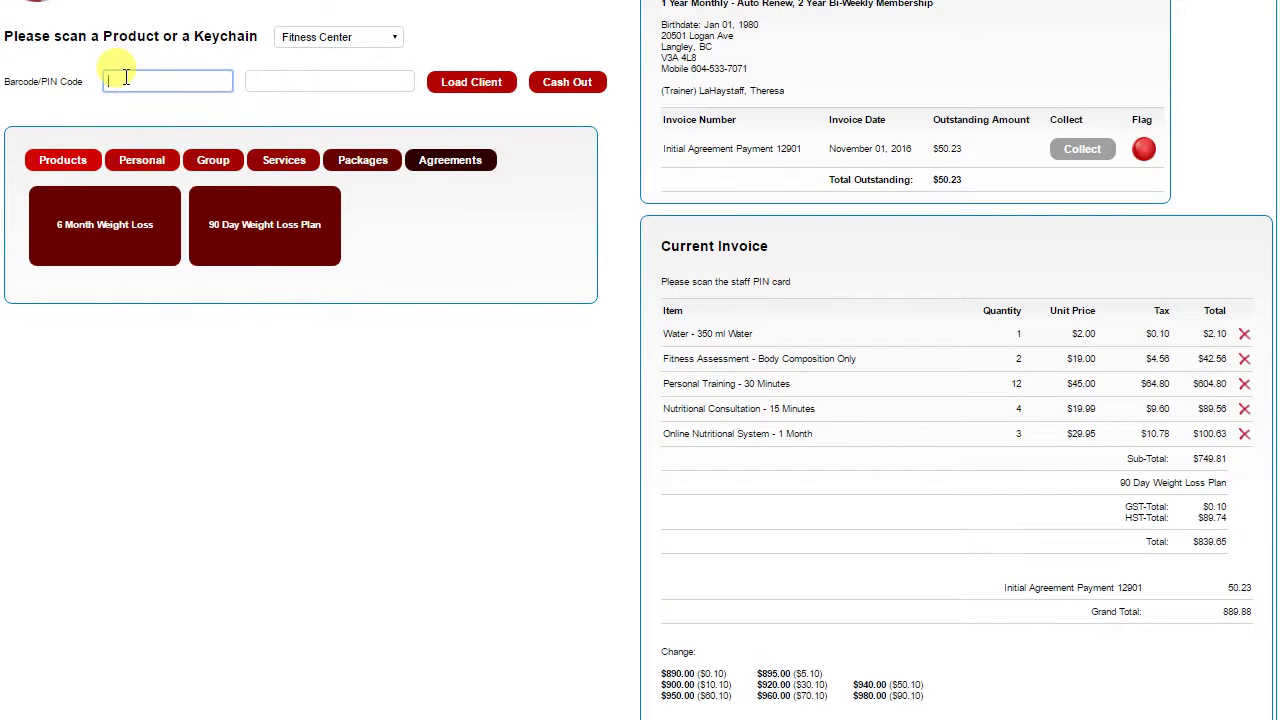
pyautogui.press('Return')
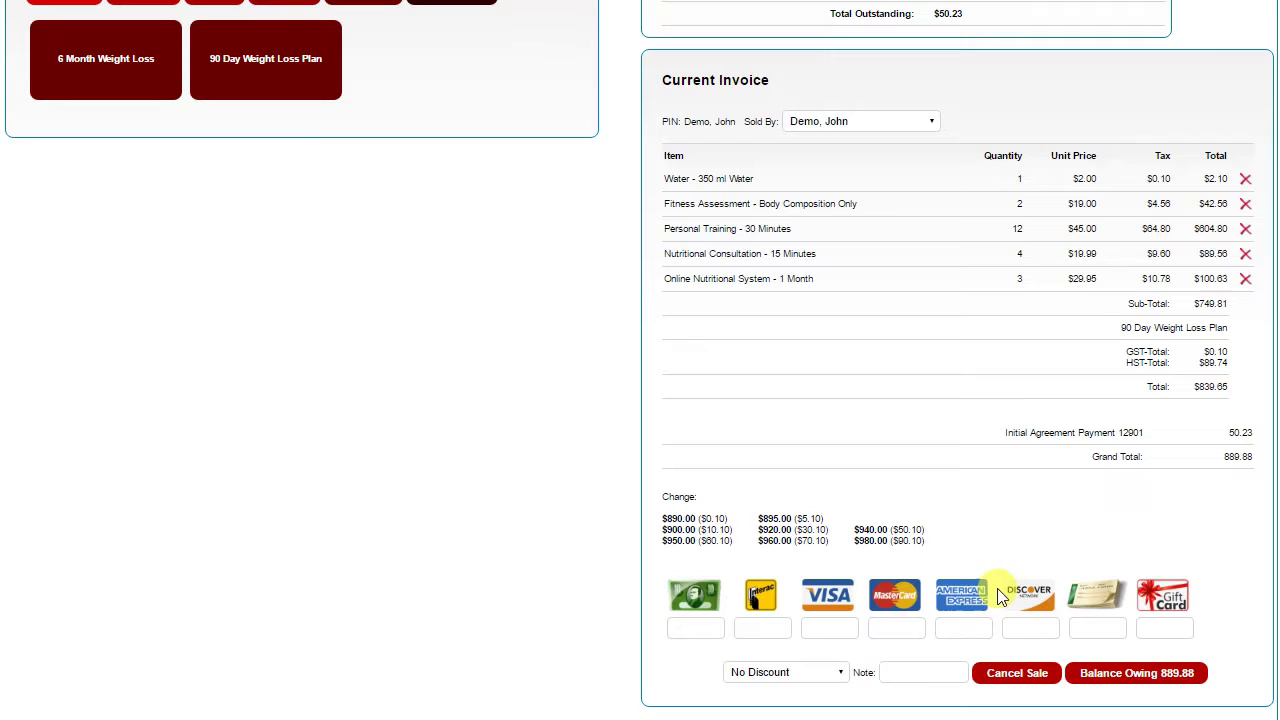
# Split the payment into $450 on Interac and the remaining $439.88 on Visa
pyautogui.click(690, 596)
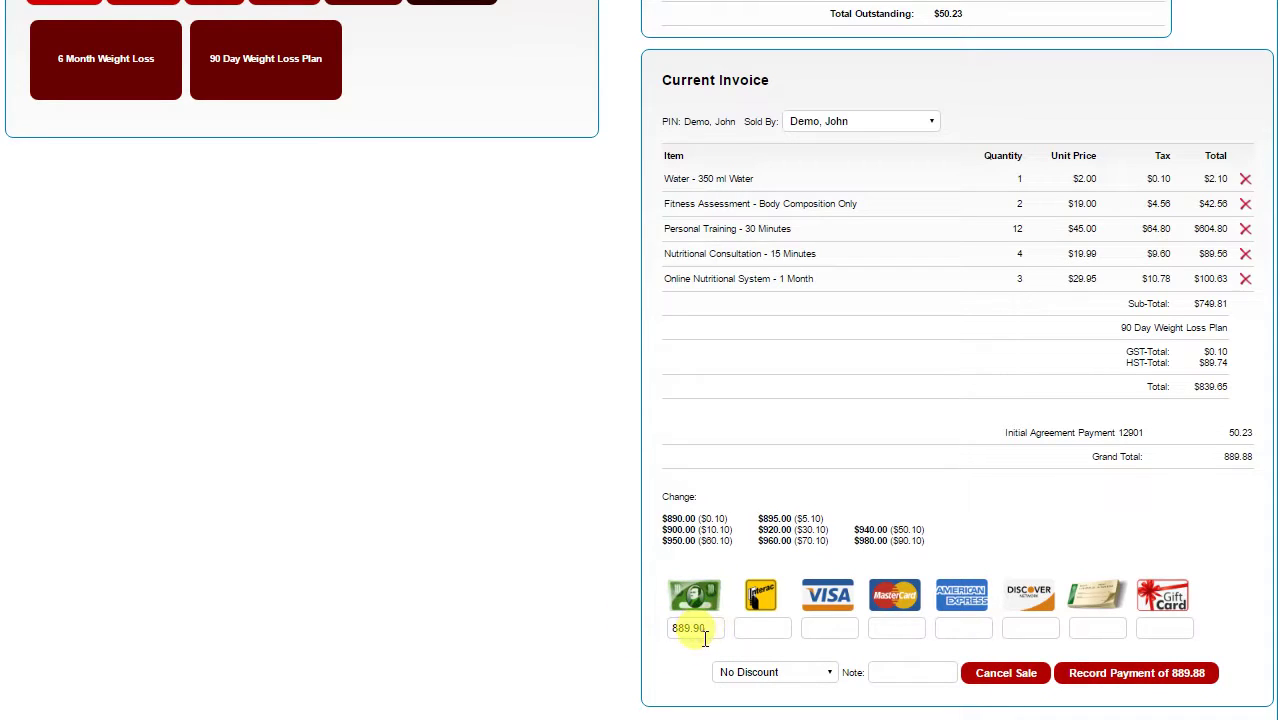
pyautogui.click(830, 595)
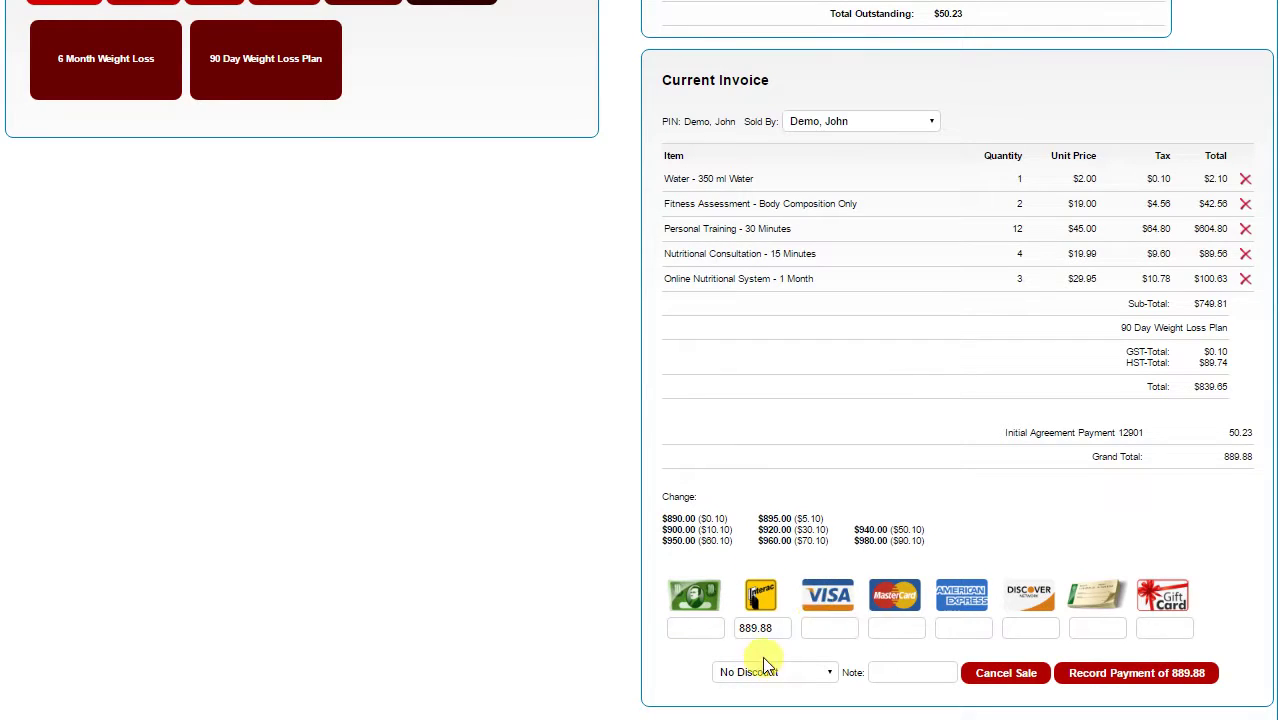
pyautogui.click(782, 628)
pyautogui.moveTo(780, 628); pyautogui.dragTo(597, 618)
pyautogui.press('Tab')
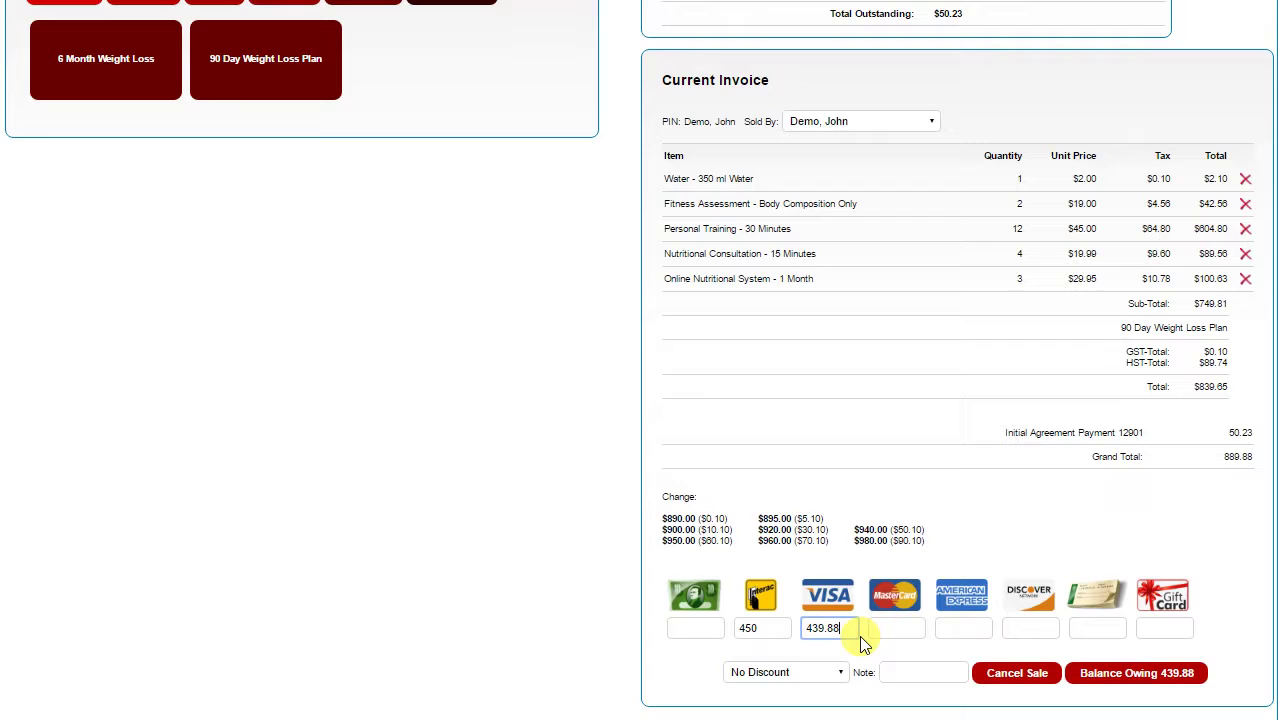
pyautogui.press('Tab')
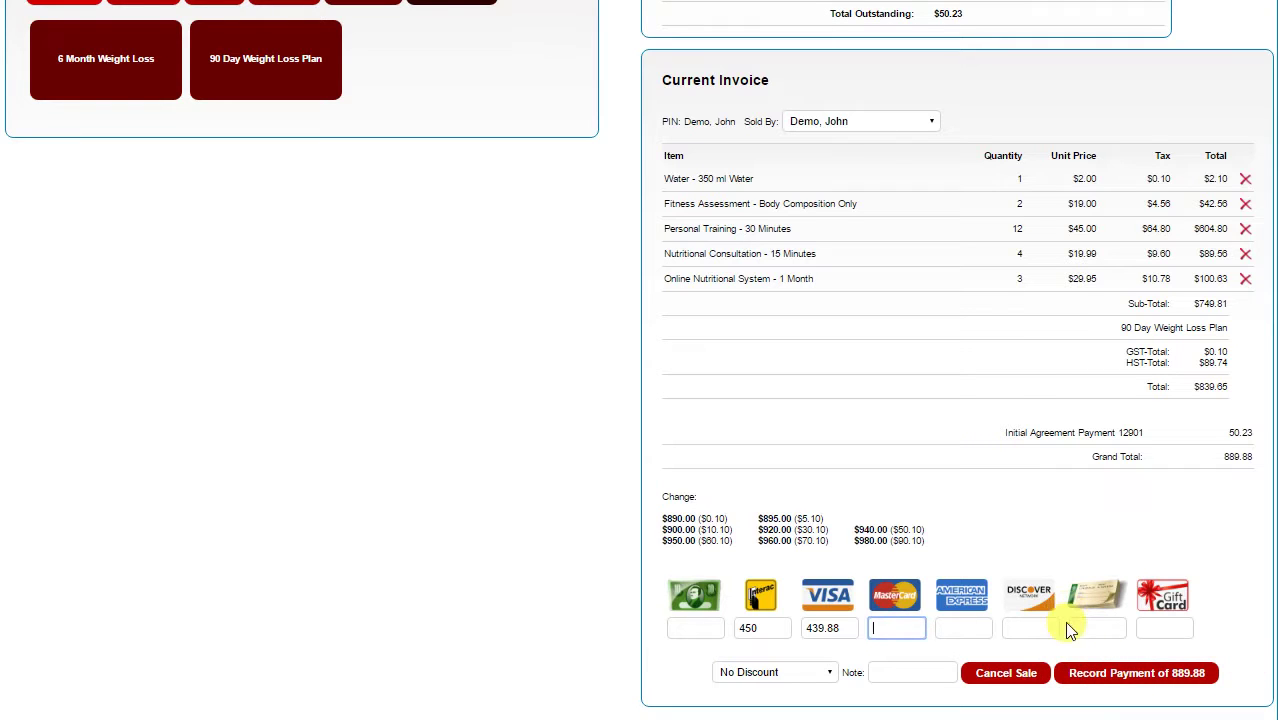
# Leave the sale set to No Discount
pyautogui.click(828, 673)
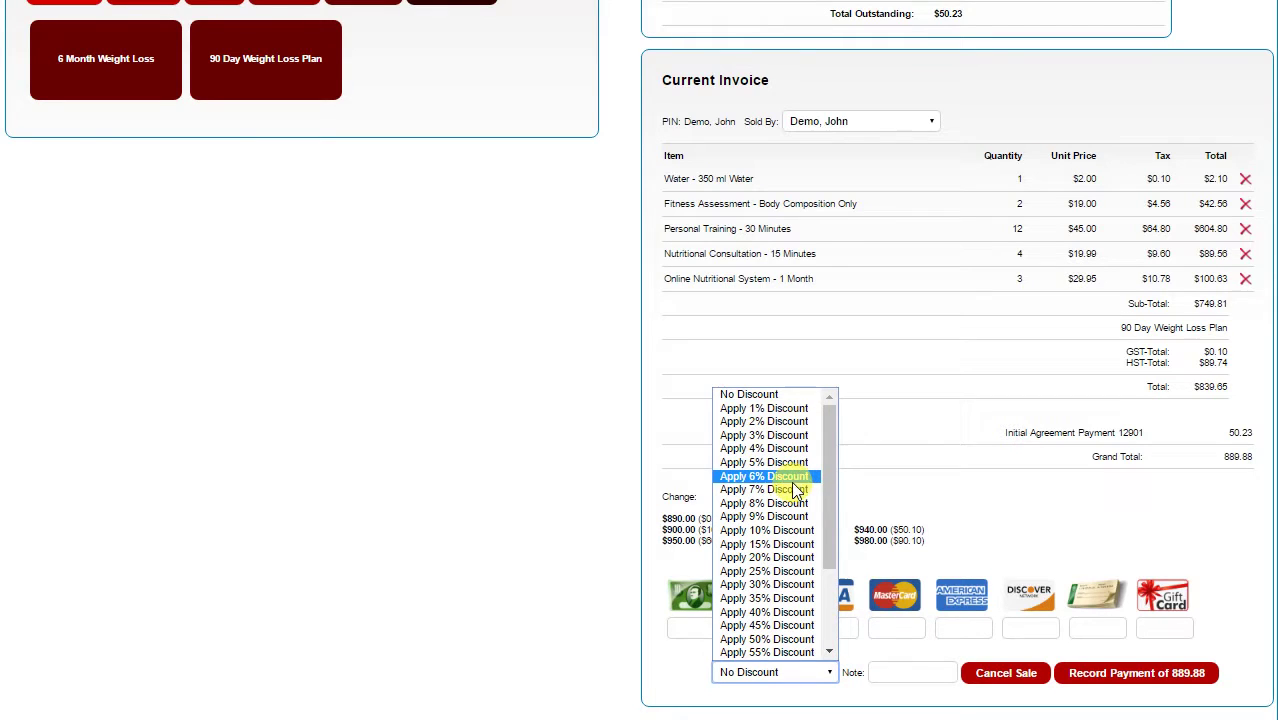
pyautogui.click(455, 507)
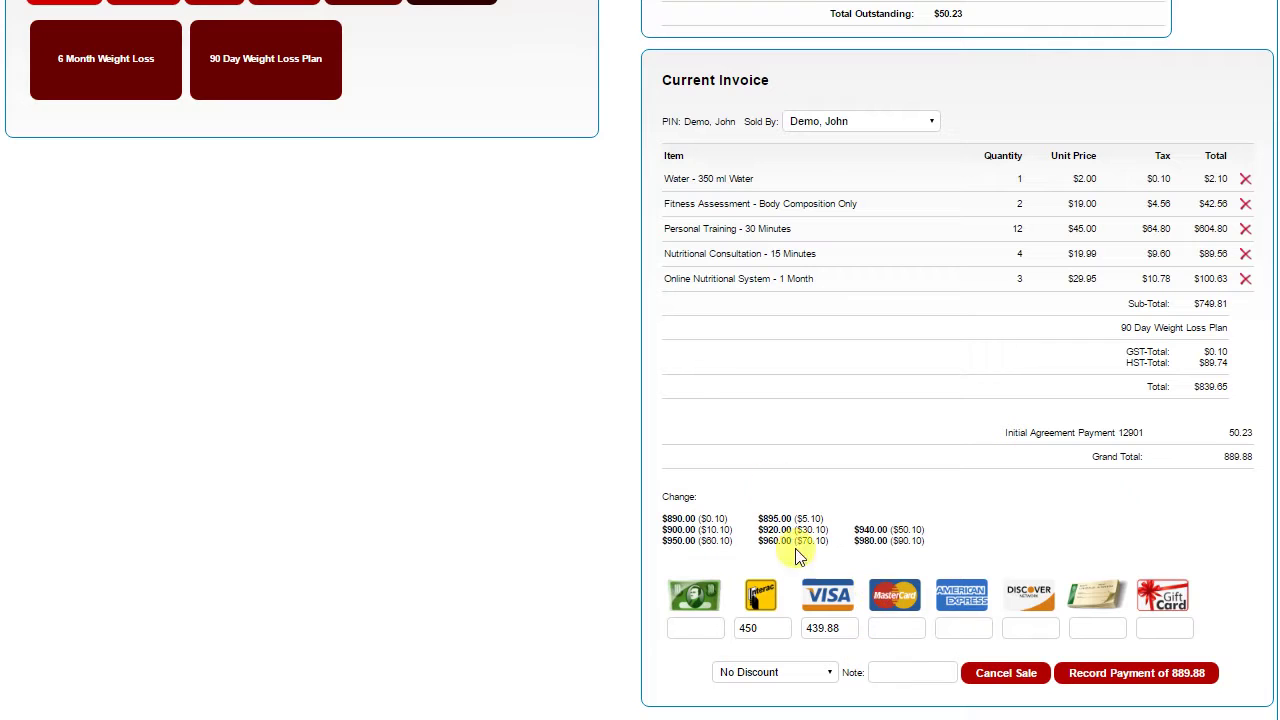
pyautogui.scroll(1, 470, 330)
pyautogui.scroll(1, 470, 330)
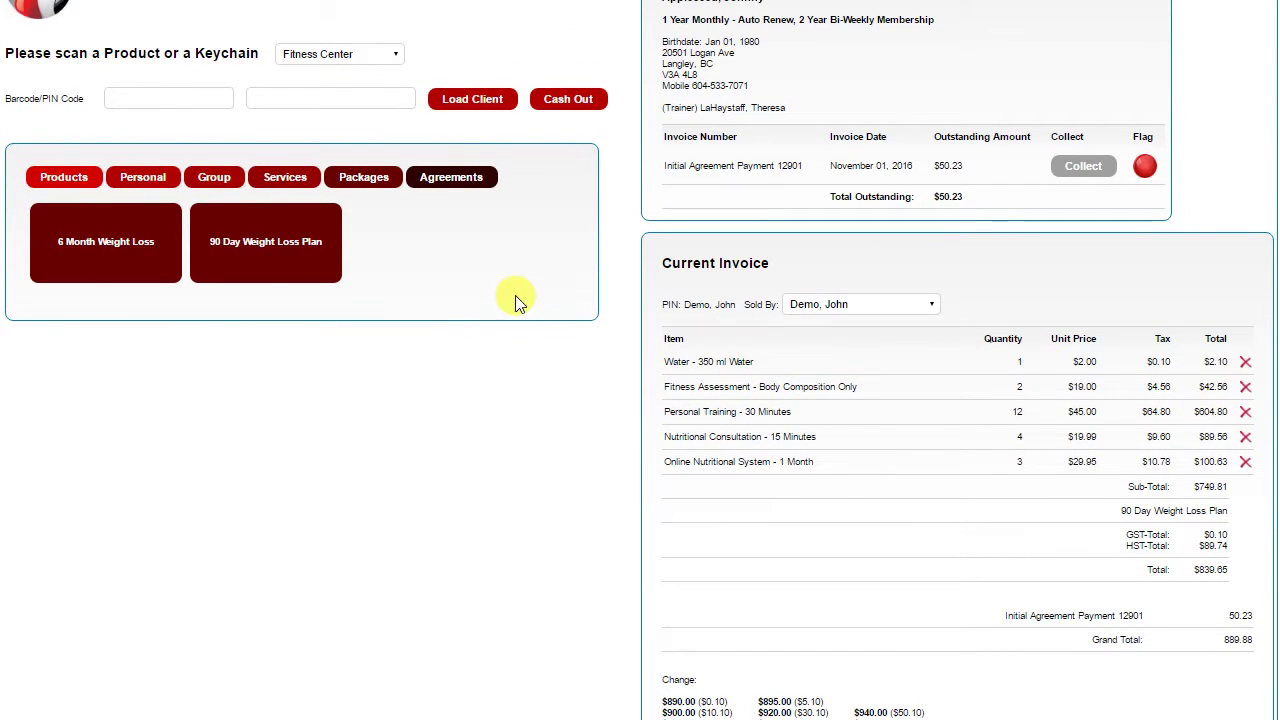
# Load the client with no balance owing by entering their keychain code
pyautogui.click(136, 97)
pyautogui.write('1234')
pyautogui.press('Return')
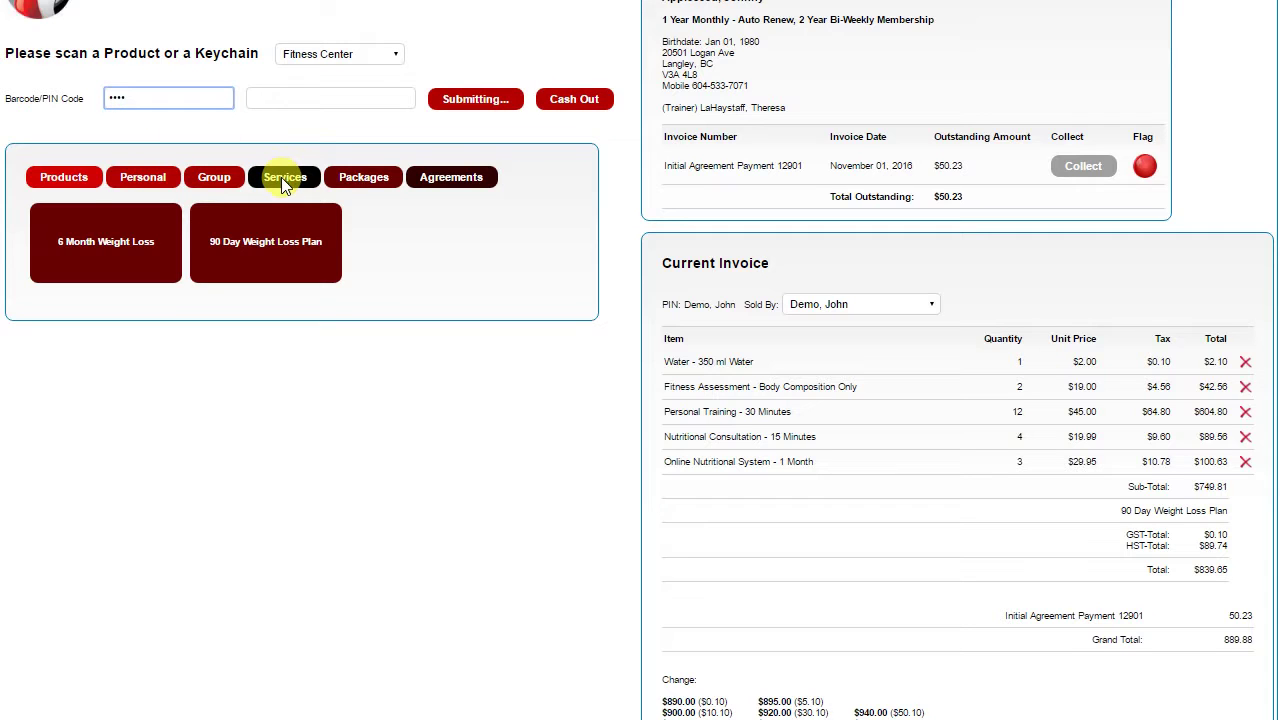
# Put the full $839.65 on the first stored checking-account payment method
pyautogui.scroll(-2, 567, 209)
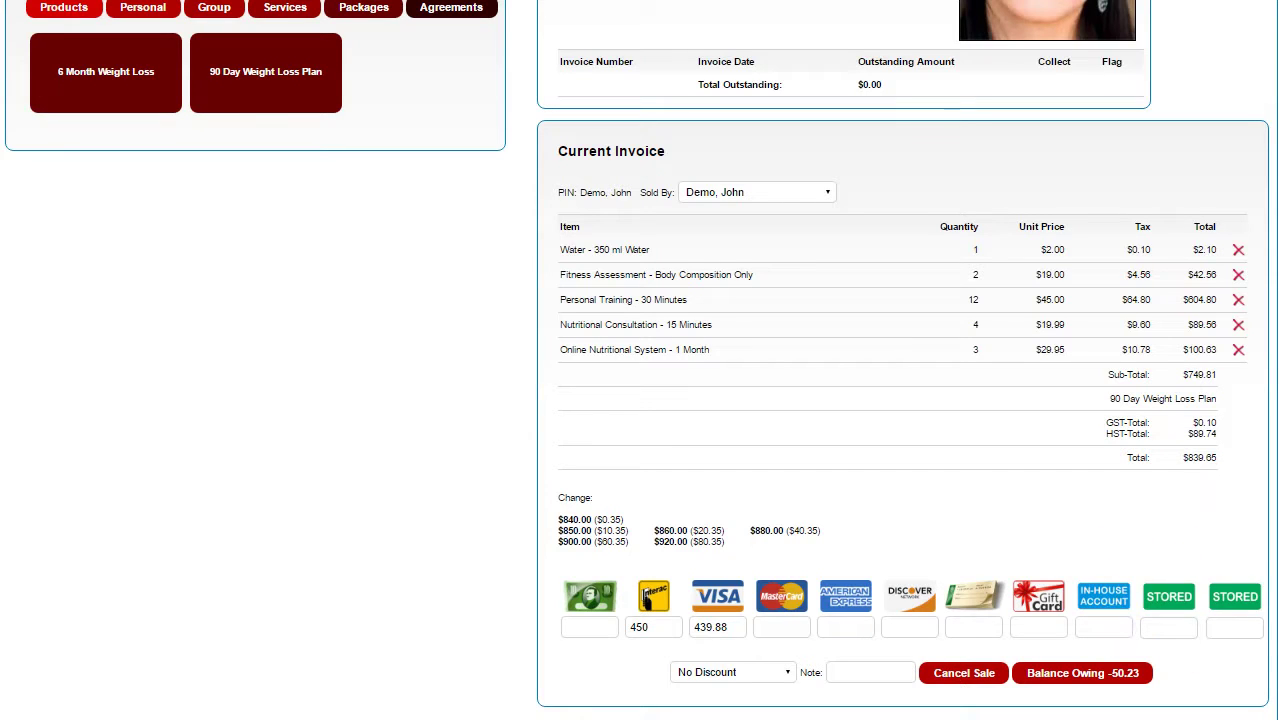
pyautogui.moveTo(1169, 605)
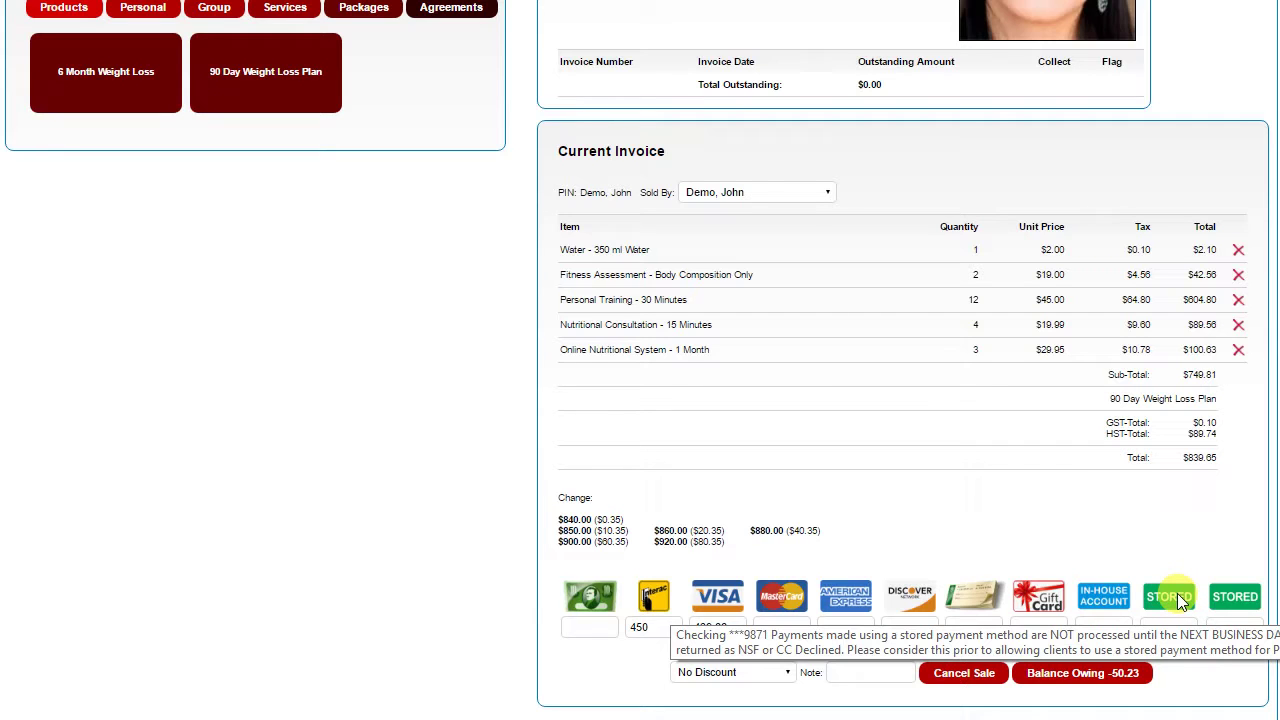
pyautogui.moveTo(1236, 600)
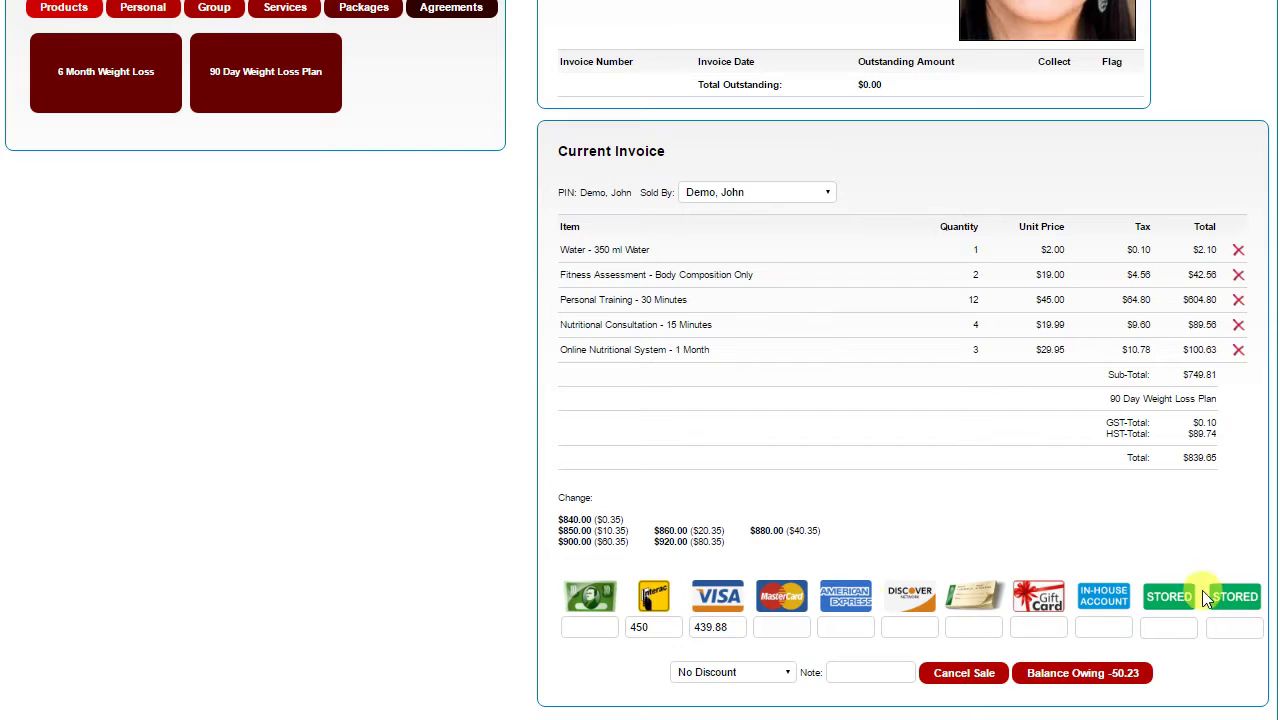
pyautogui.click(1178, 600)
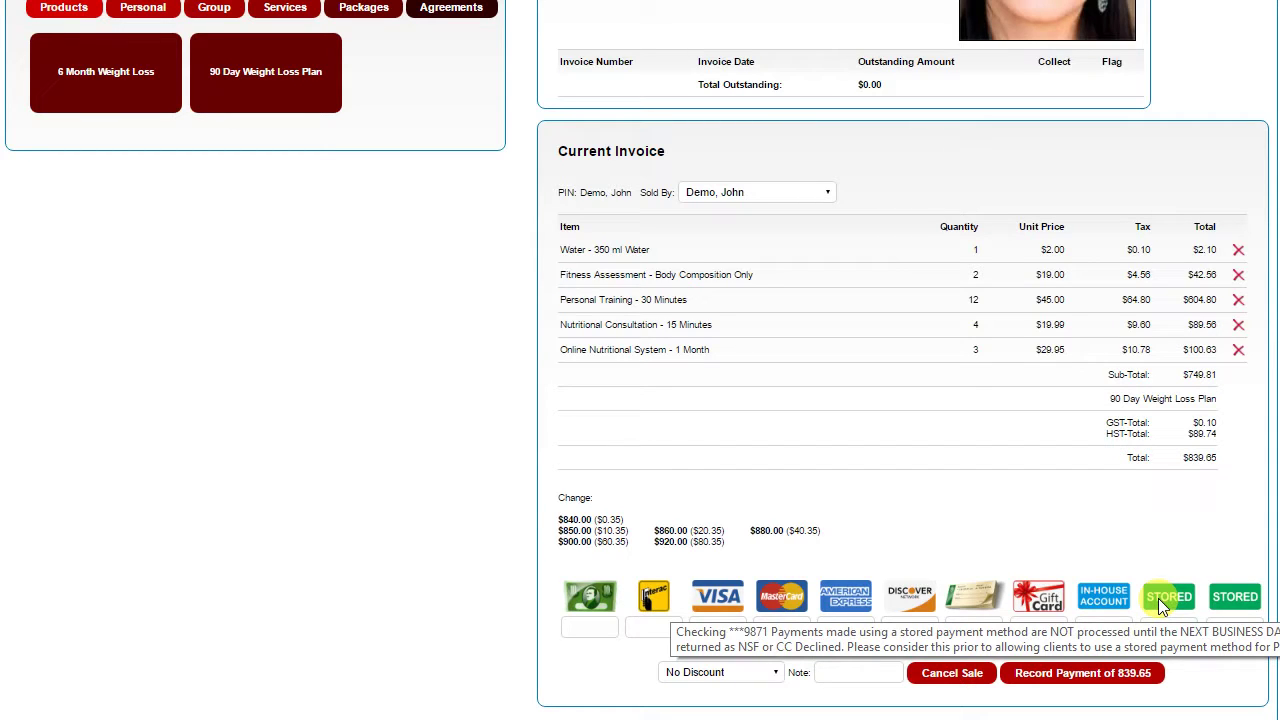
# Dismiss the stored-payment notice and record the $839.65 payment to finish the sale
pyautogui.click(1163, 603)
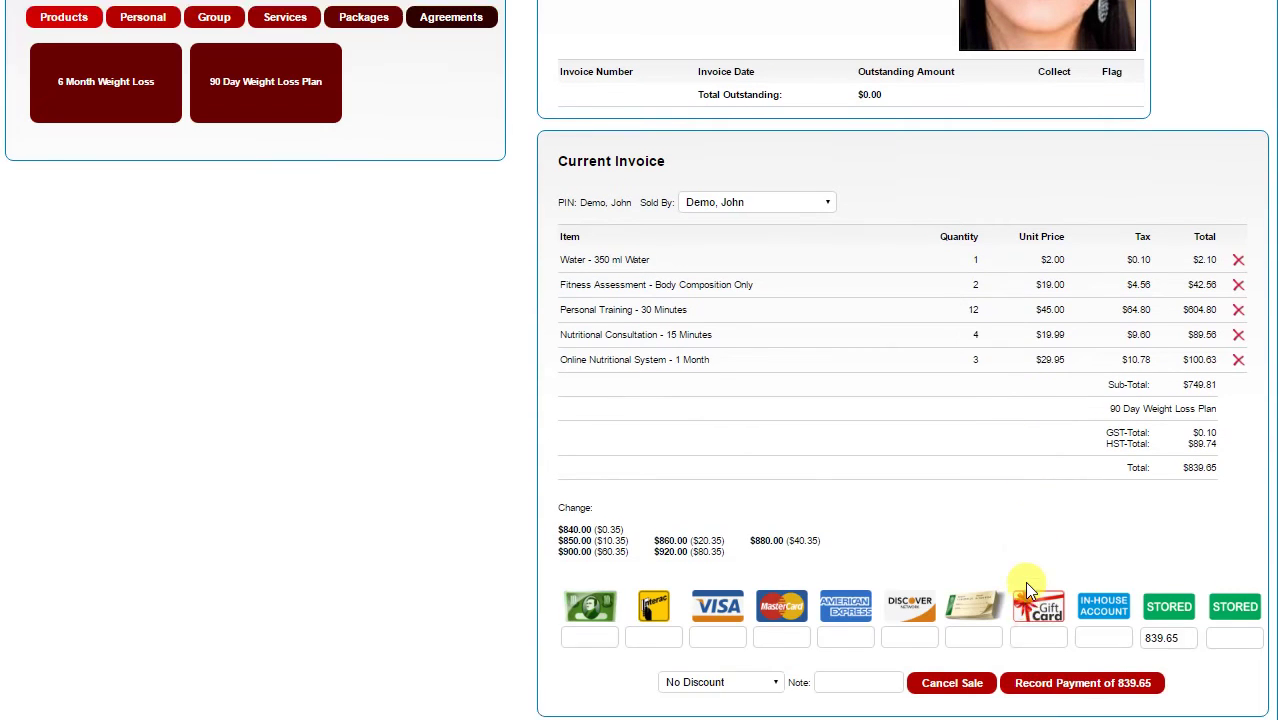
pyautogui.click(1075, 685)
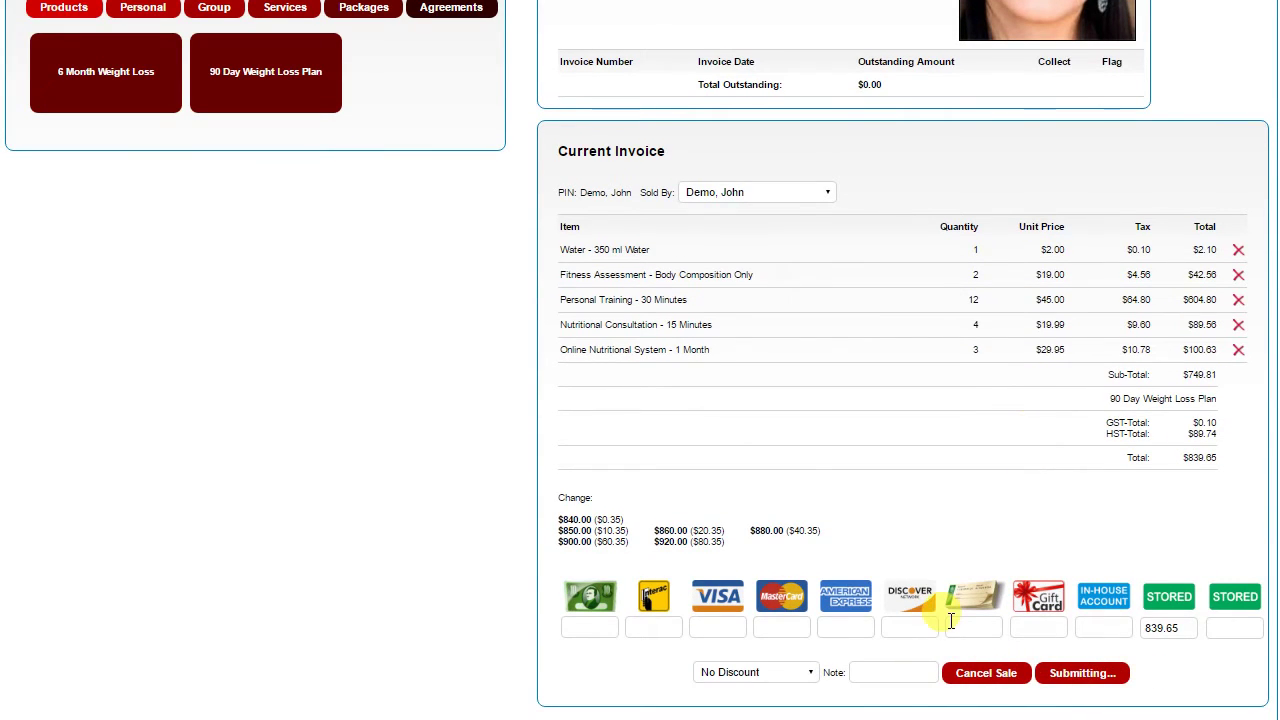